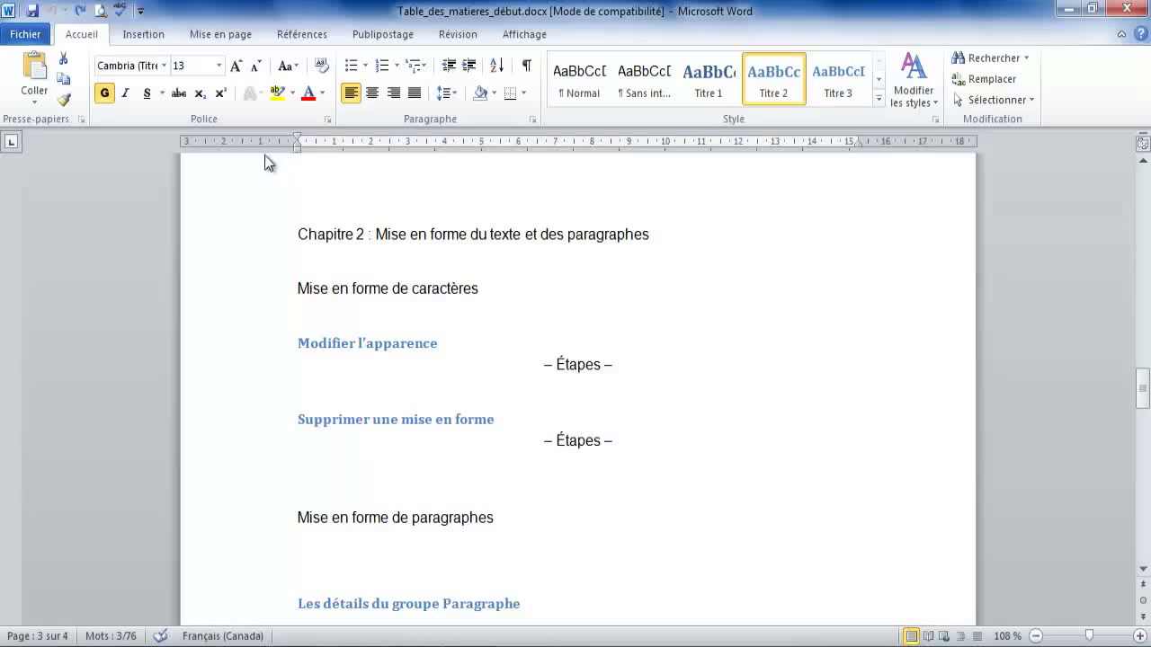
Check the installed Word version in the Aide information and return to the document.
{"action": "left_click", "coordinate": [40, 37]}
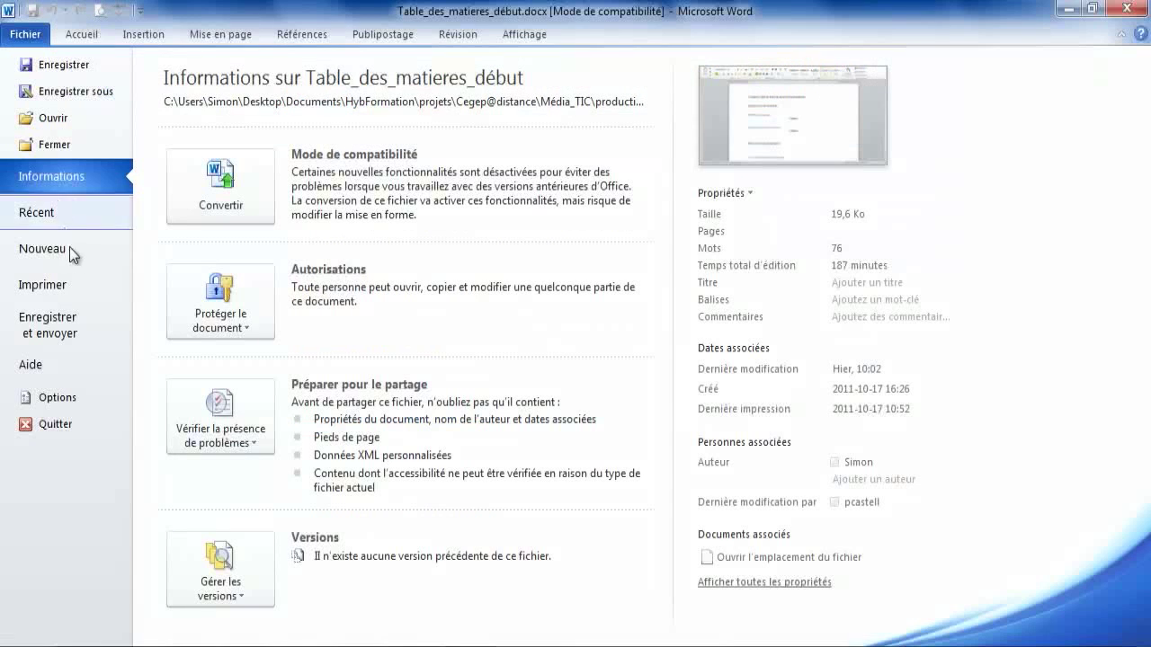
{"action": "left_click", "coordinate": [81, 365]}
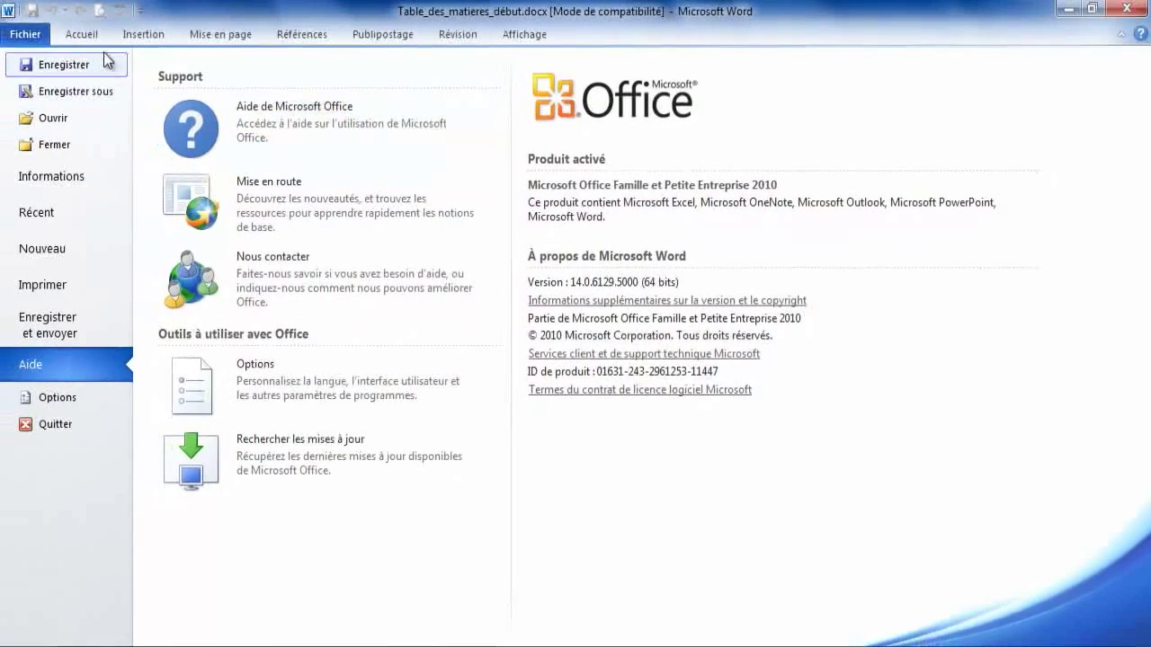
{"action": "left_click", "coordinate": [101, 34]}
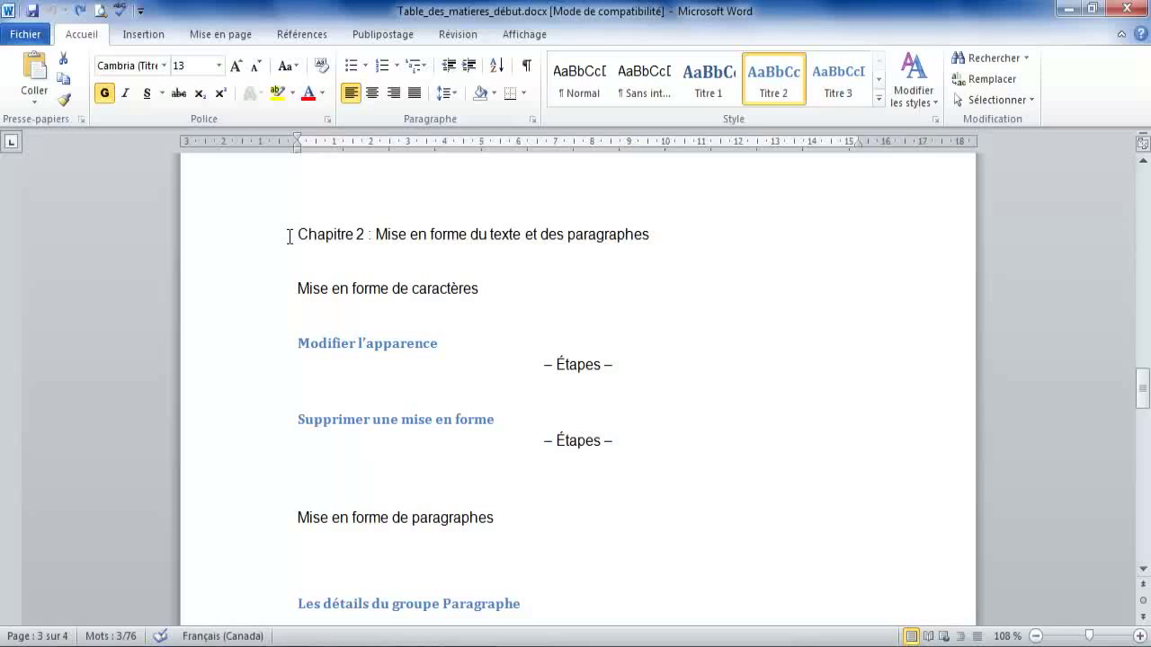
Insert page numbers in the footer with the Numéro normal 3 format and return to the body text.
{"action": "left_click", "coordinate": [165, 41]}
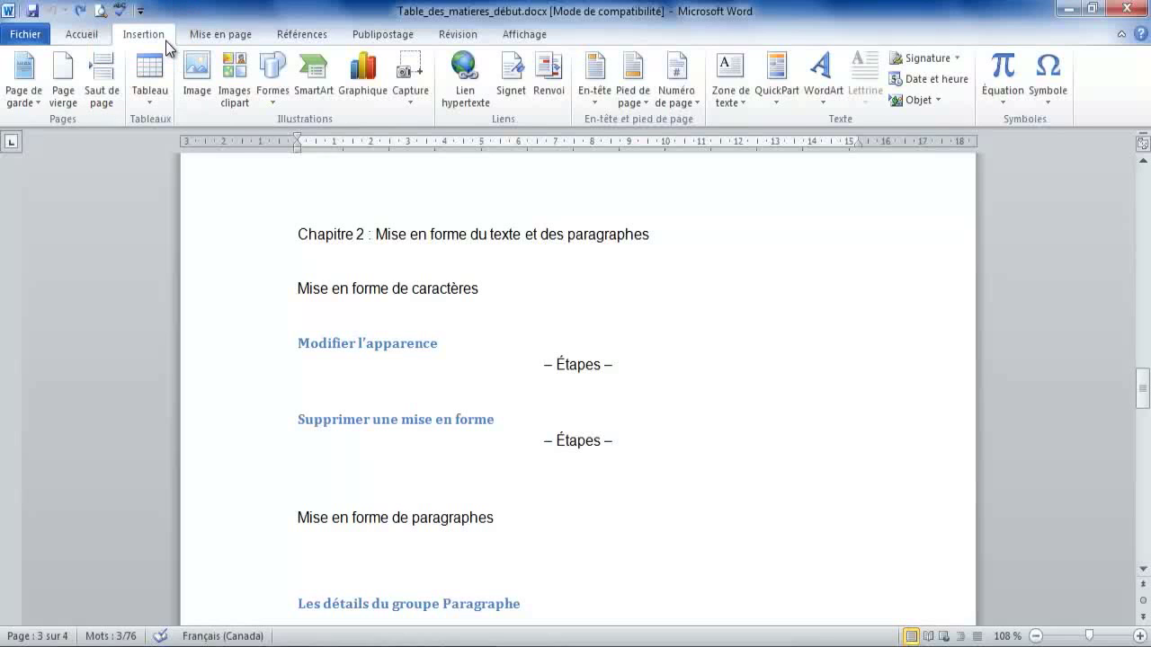
{"action": "left_click", "coordinate": [695, 74]}
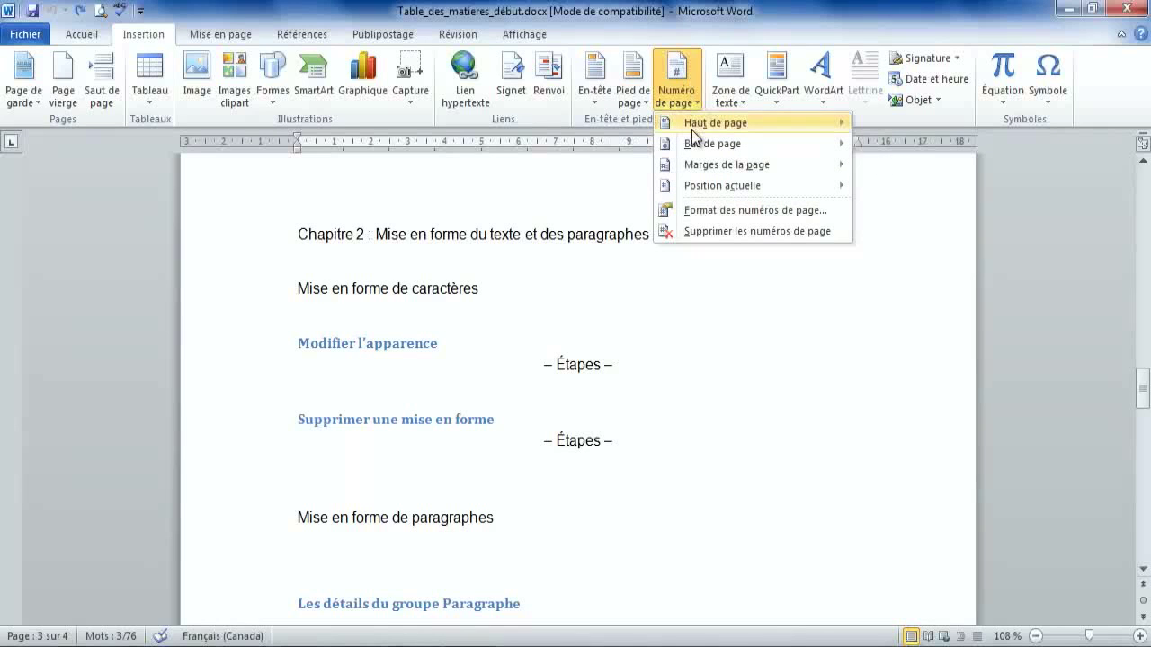
{"action": "mouse_move", "coordinate": [693, 130]}
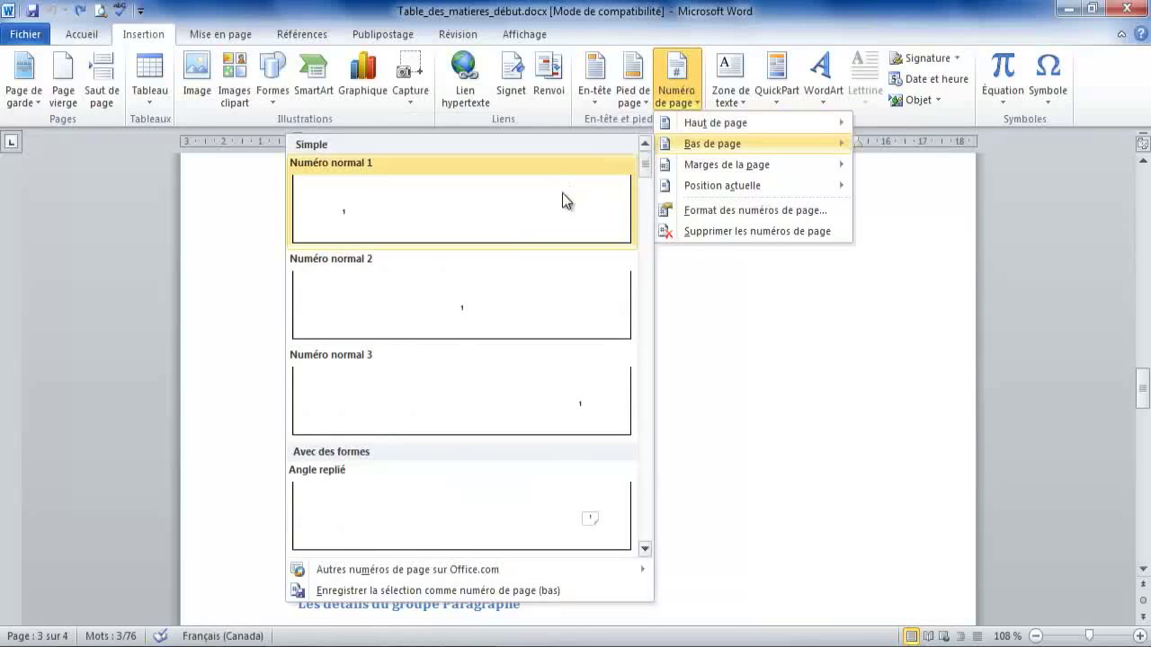
{"action": "left_click", "coordinate": [489, 382]}
{"action": "double_click", "coordinate": [489, 391]}
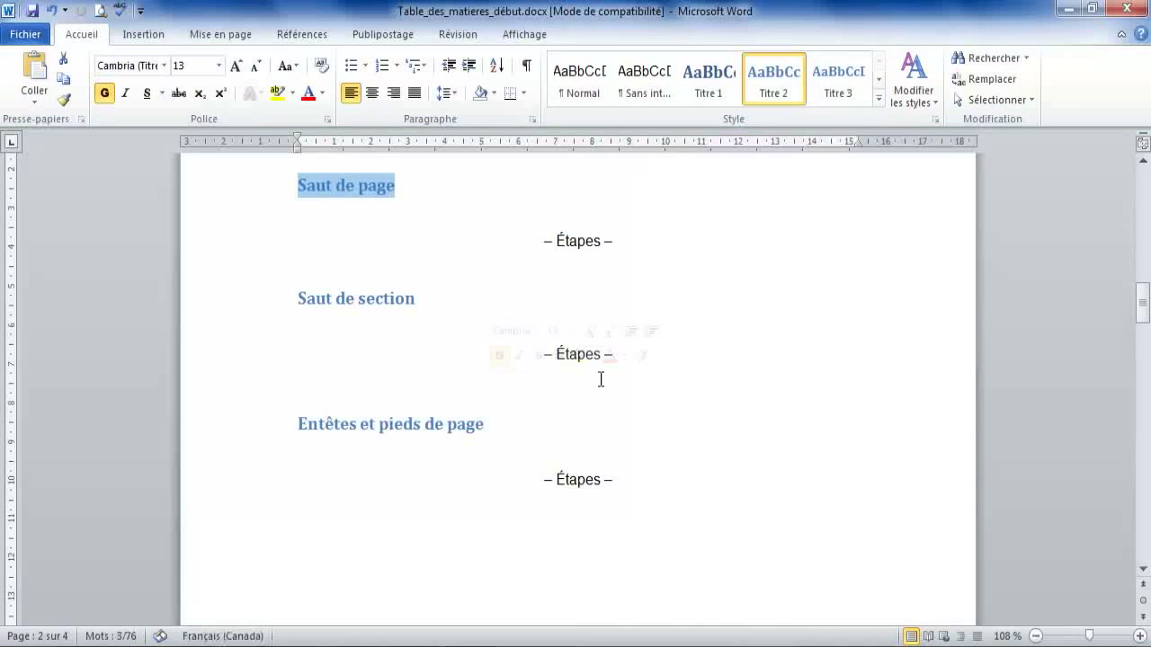
Apply the Titre 1 style to the heading "Chapitre 2 : Mise en forme du texte et des paragraphes".
{"action": "left_click_drag", "start_coordinate": [1144, 310], "coordinate": [1147, 396]}
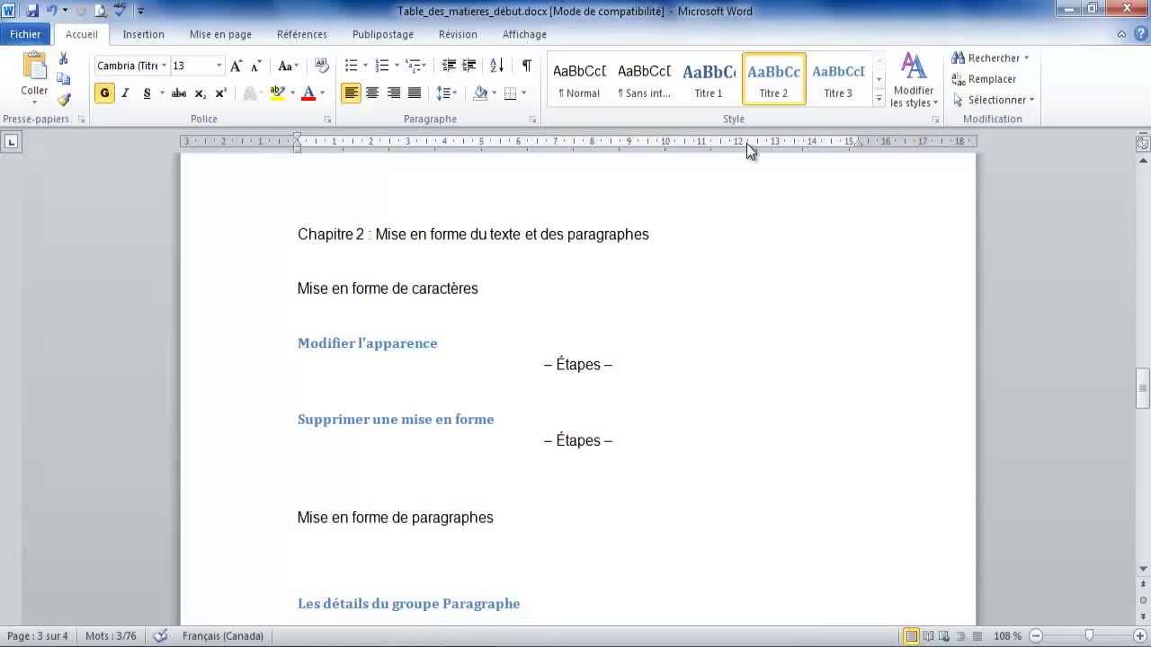
{"action": "left_click_drag", "start_coordinate": [297, 234], "coordinate": [683, 240]}
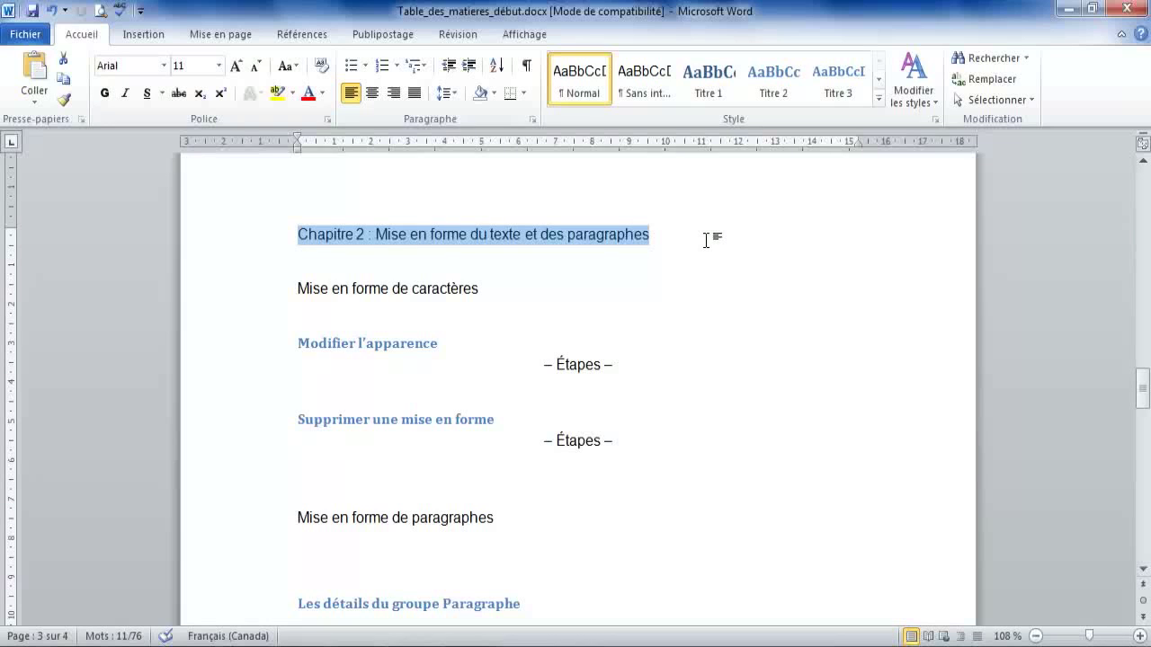
{"action": "left_click", "coordinate": [717, 94]}
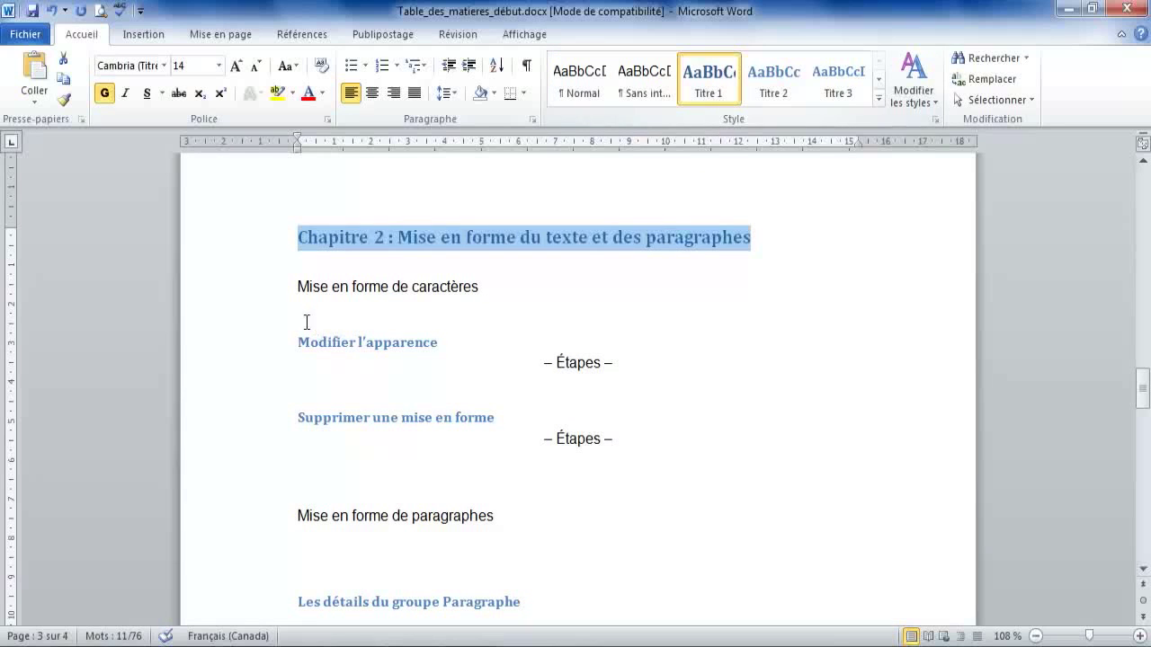
Apply the Titre 2 style to the headings "Mise en forme de caractères" and "Mise en forme de paragraphes".
{"action": "left_click_drag", "start_coordinate": [296, 287], "coordinate": [445, 278]}
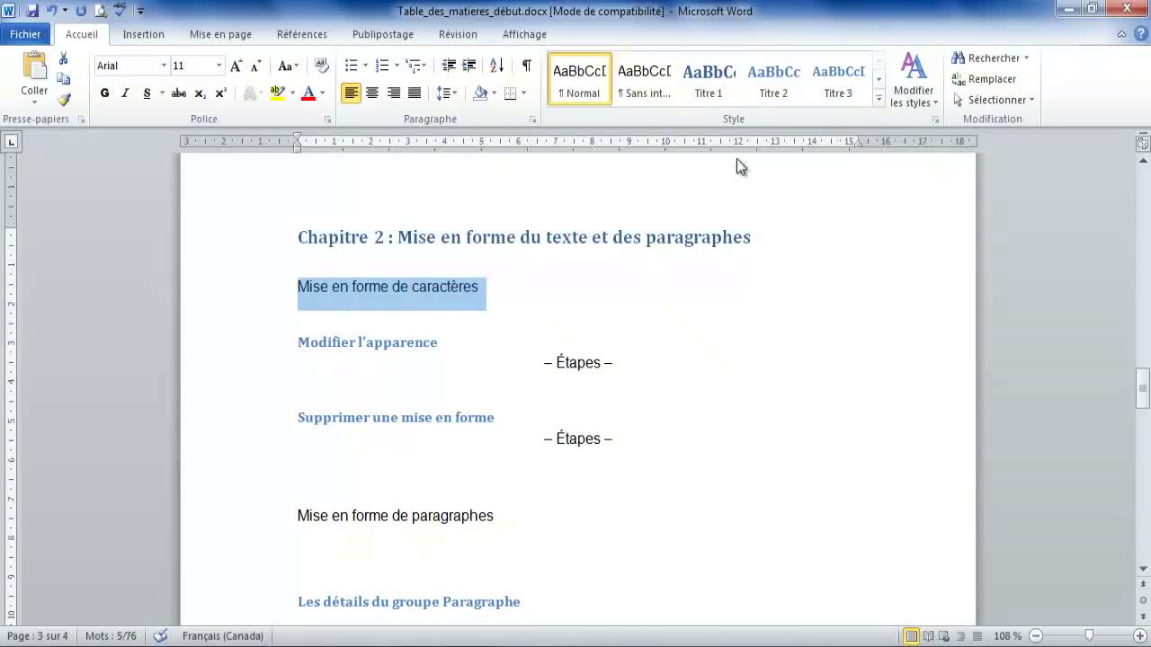
{"action": "left_click", "coordinate": [760, 99]}
{"action": "left_click_drag", "start_coordinate": [296, 535], "coordinate": [460, 531]}
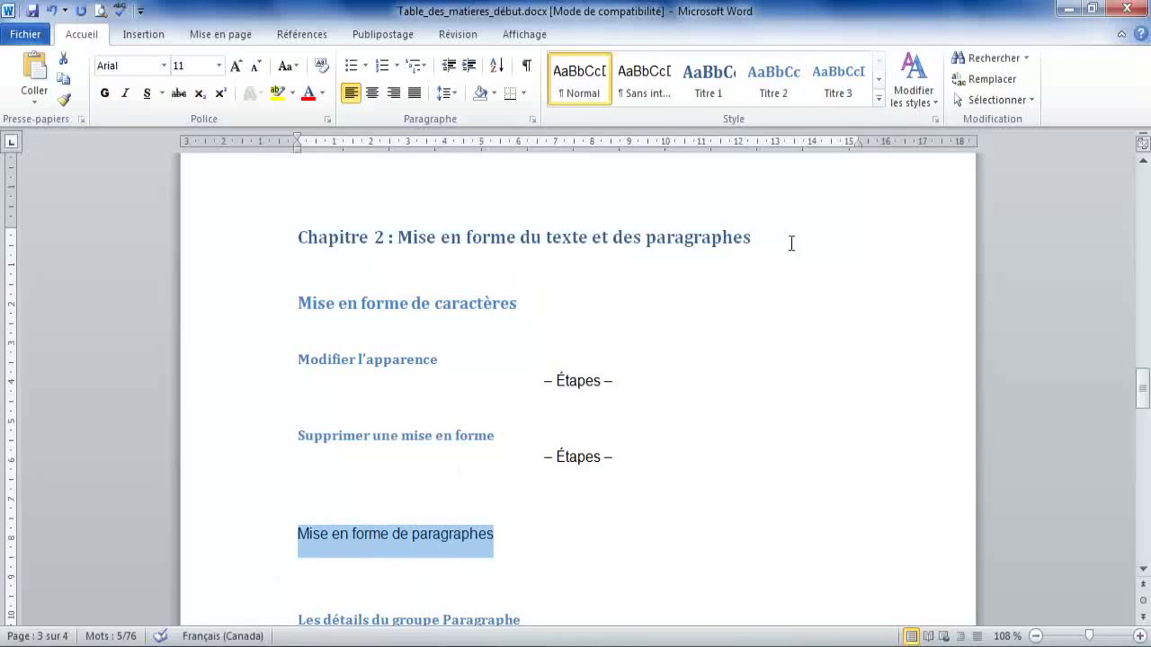
{"action": "left_click", "coordinate": [771, 95]}
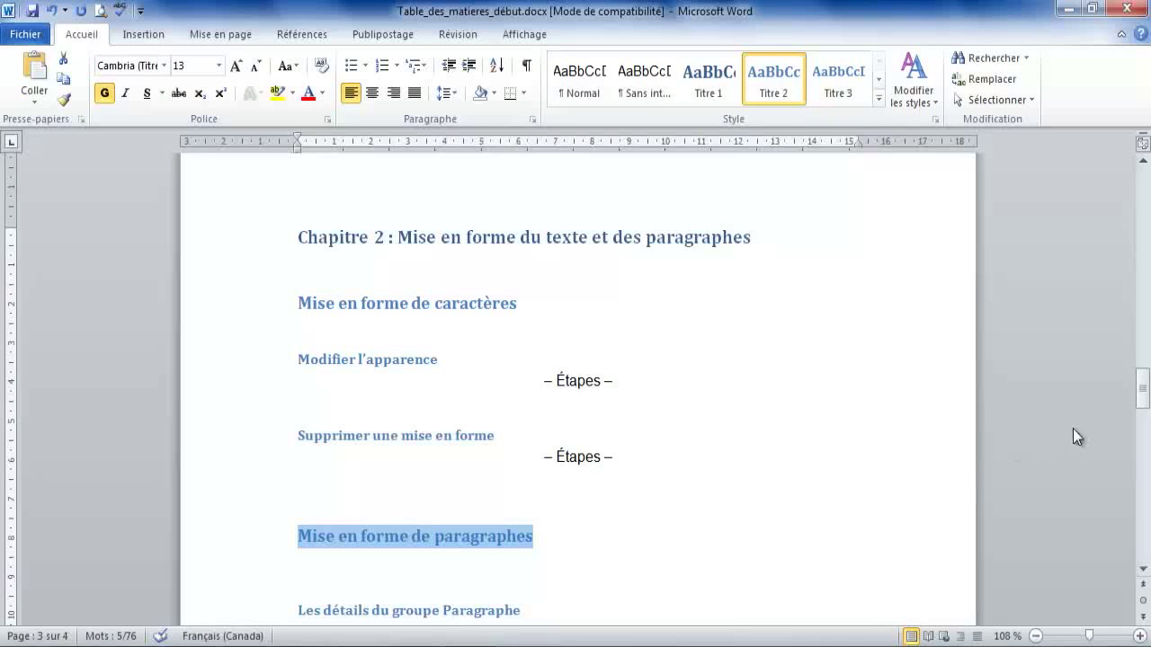
Insert a Table automatique 2 table of contents at the beginning of the blank first page.
{"action": "left_click_drag", "start_coordinate": [1141, 390], "coordinate": [1144, 180]}
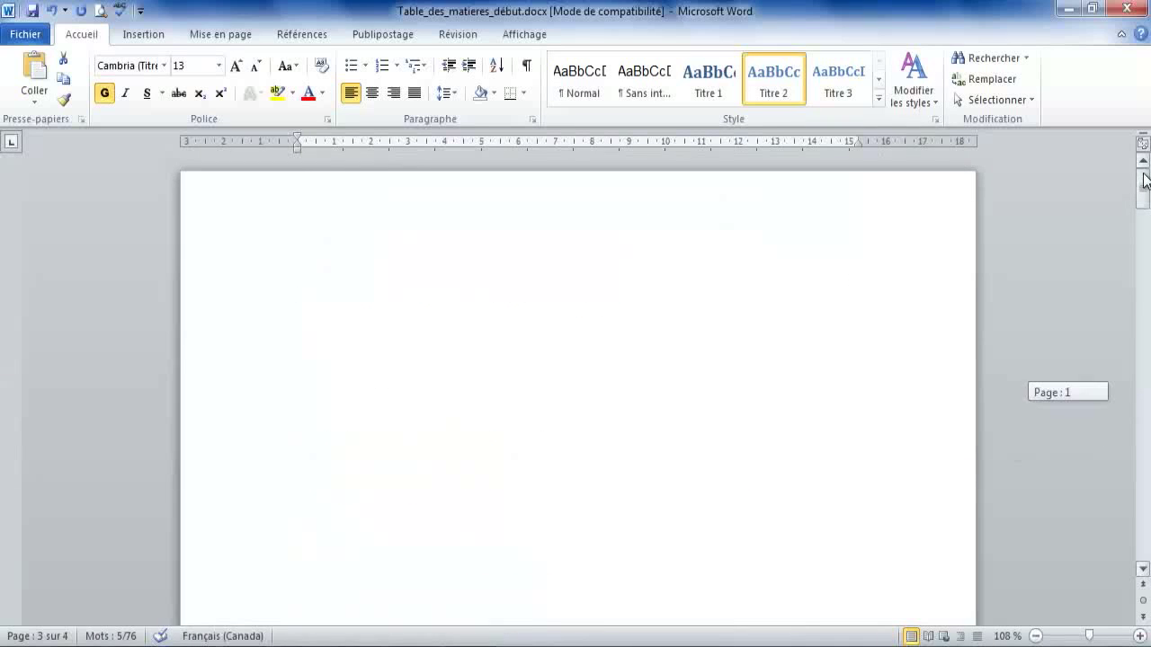
{"action": "left_click", "coordinate": [299, 315]}
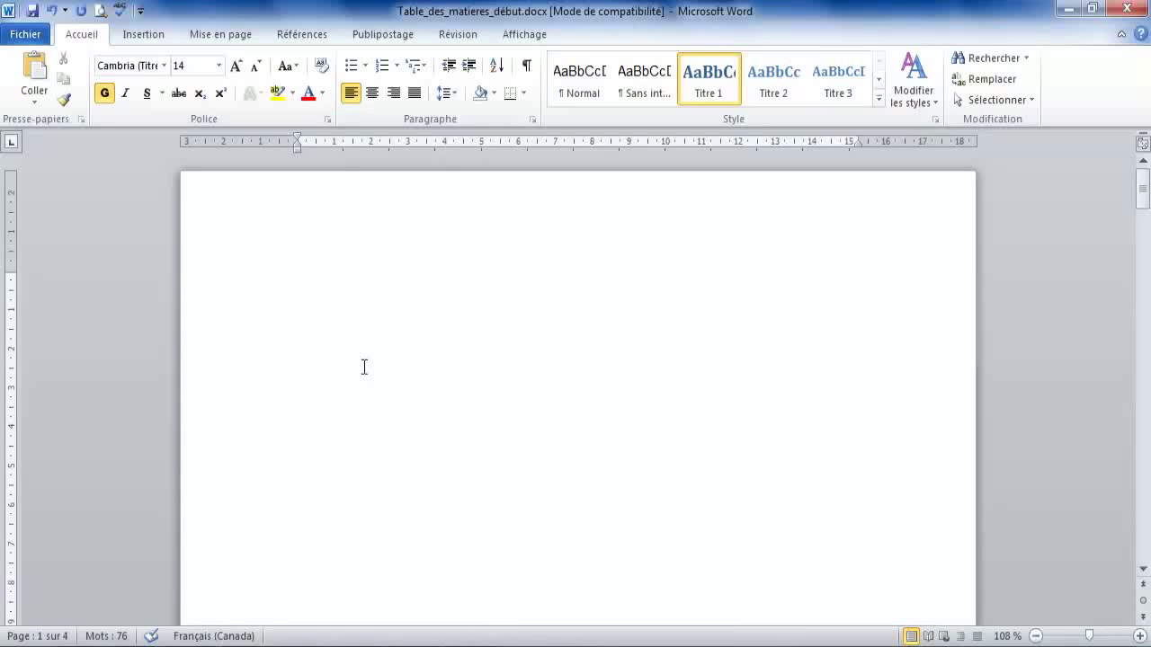
{"action": "left_click", "coordinate": [331, 40]}
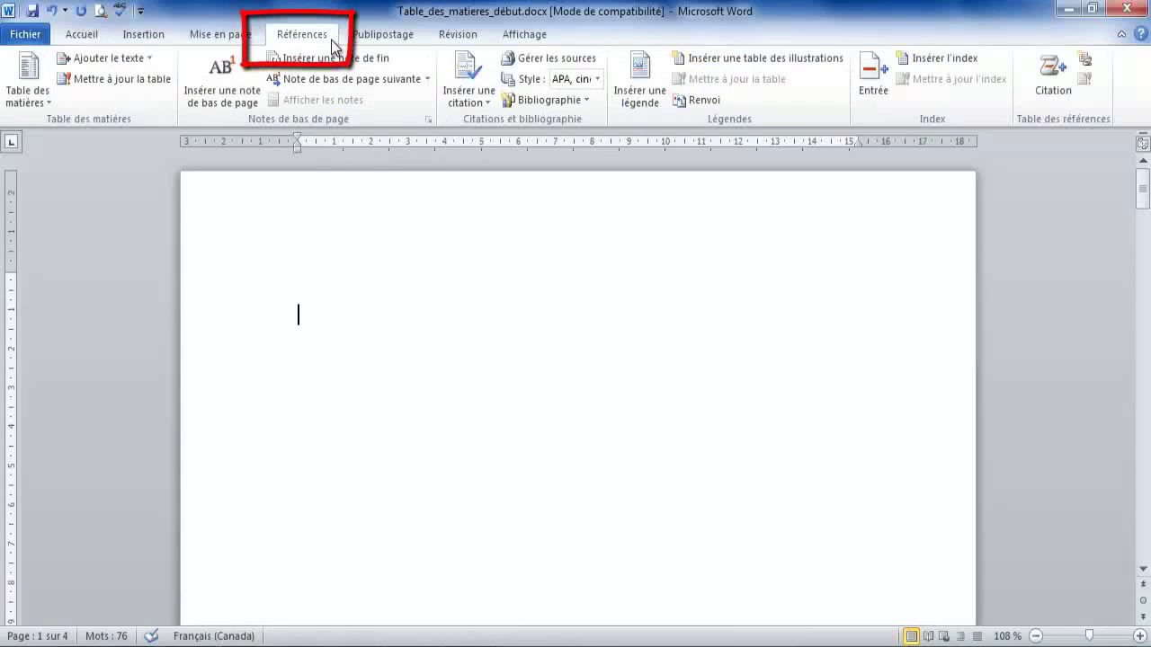
{"action": "left_click", "coordinate": [42, 74]}
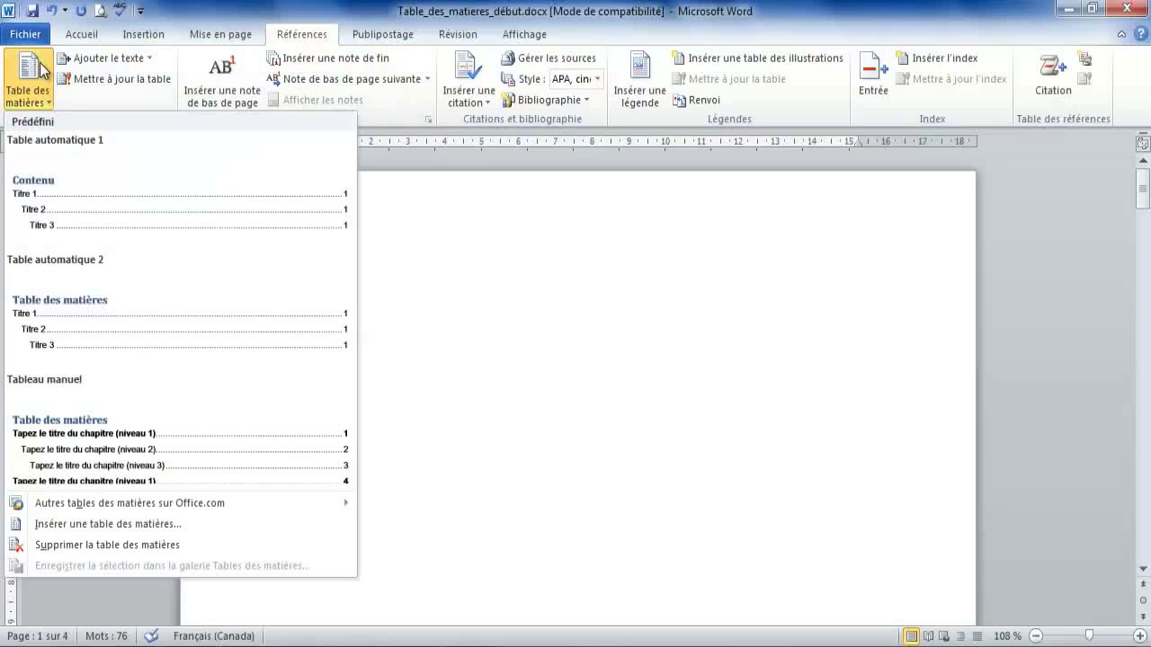
{"action": "left_click", "coordinate": [172, 293]}
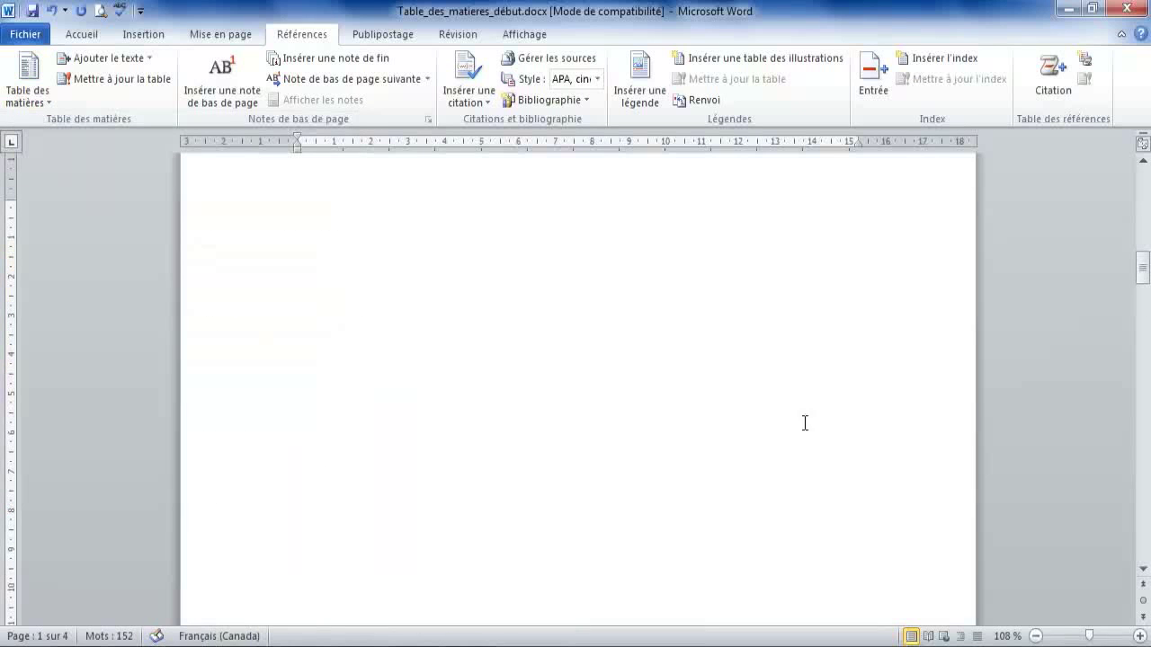
{"action": "left_click_drag", "start_coordinate": [1142, 275], "coordinate": [1140, 188]}
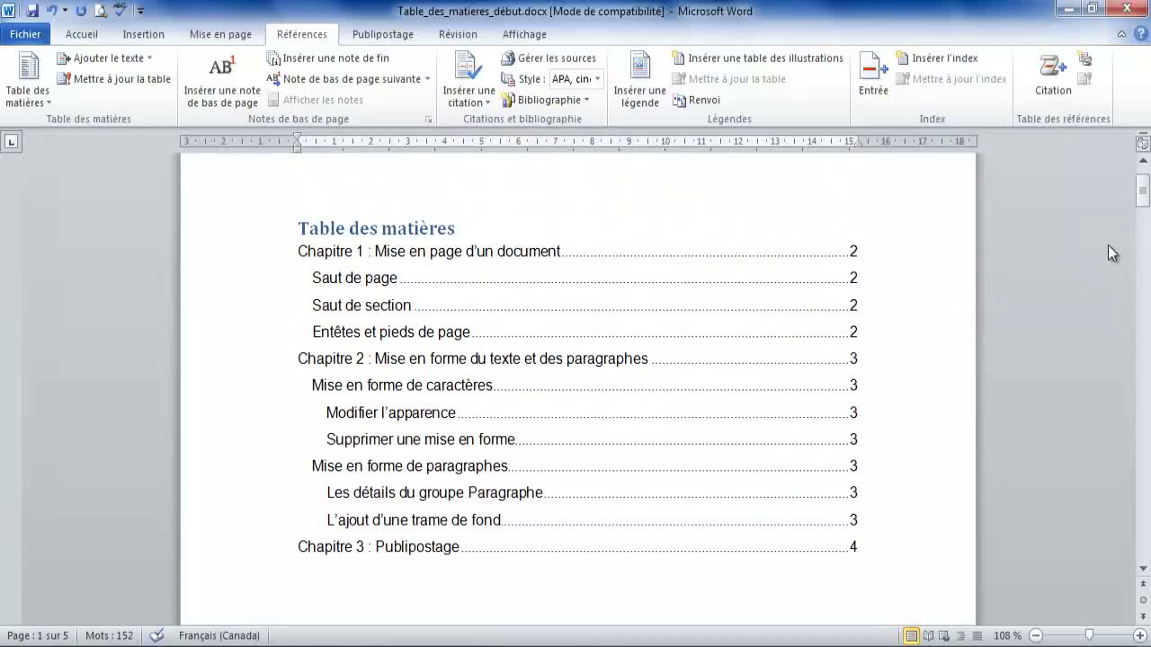
Apply the Titre 2 style to "Fusionner des documents" and "Créer des étiquettes" in Chapitre 3.
{"action": "left_click_drag", "start_coordinate": [1141, 189], "coordinate": [1140, 497]}
{"action": "left_click", "coordinate": [294, 284]}
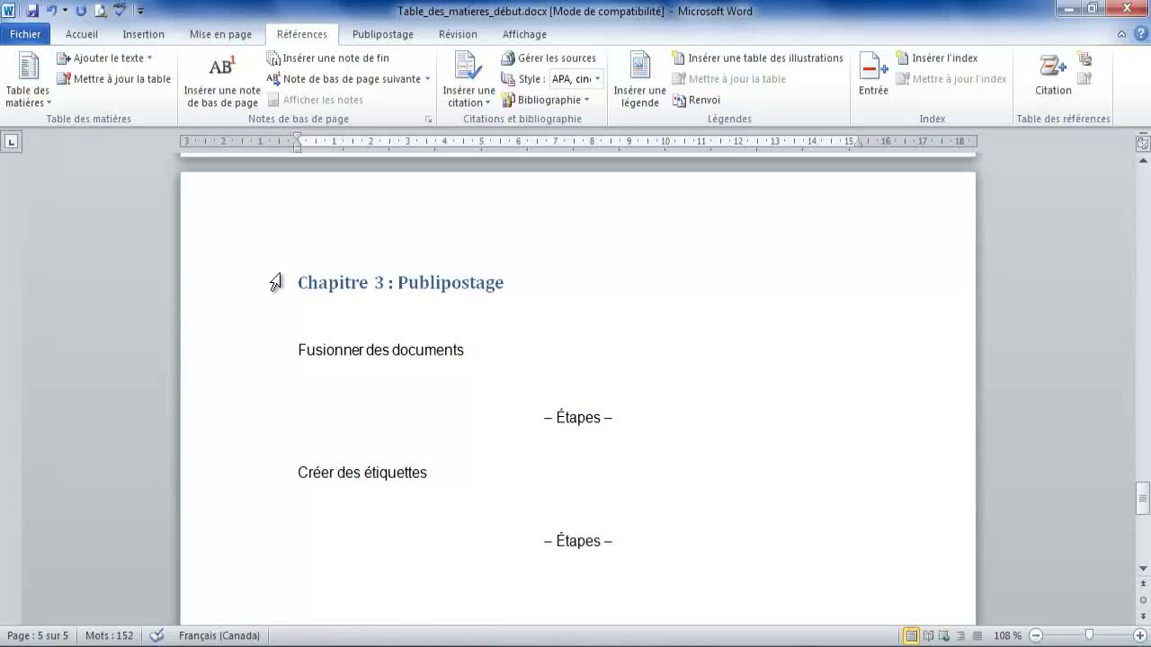
{"action": "left_click_drag", "start_coordinate": [294, 351], "coordinate": [363, 334]}
{"action": "left_click", "coordinate": [82, 34]}
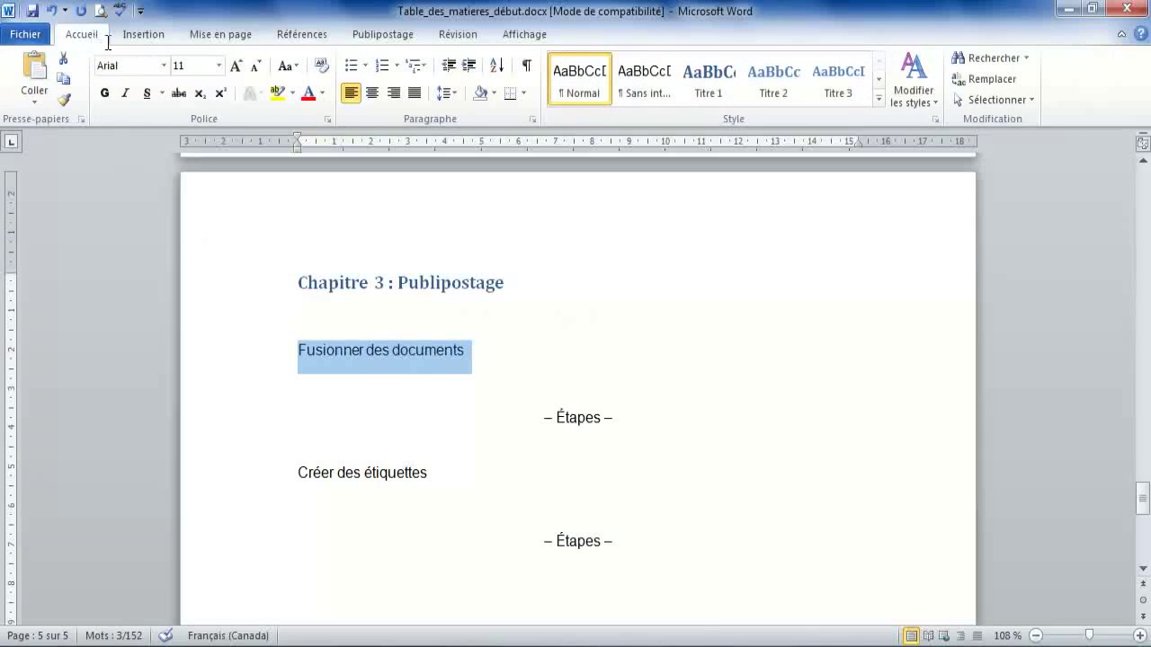
{"action": "left_click", "coordinate": [773, 81]}
{"action": "left_click_drag", "start_coordinate": [298, 477], "coordinate": [427, 479]}
{"action": "left_click", "coordinate": [773, 82]}
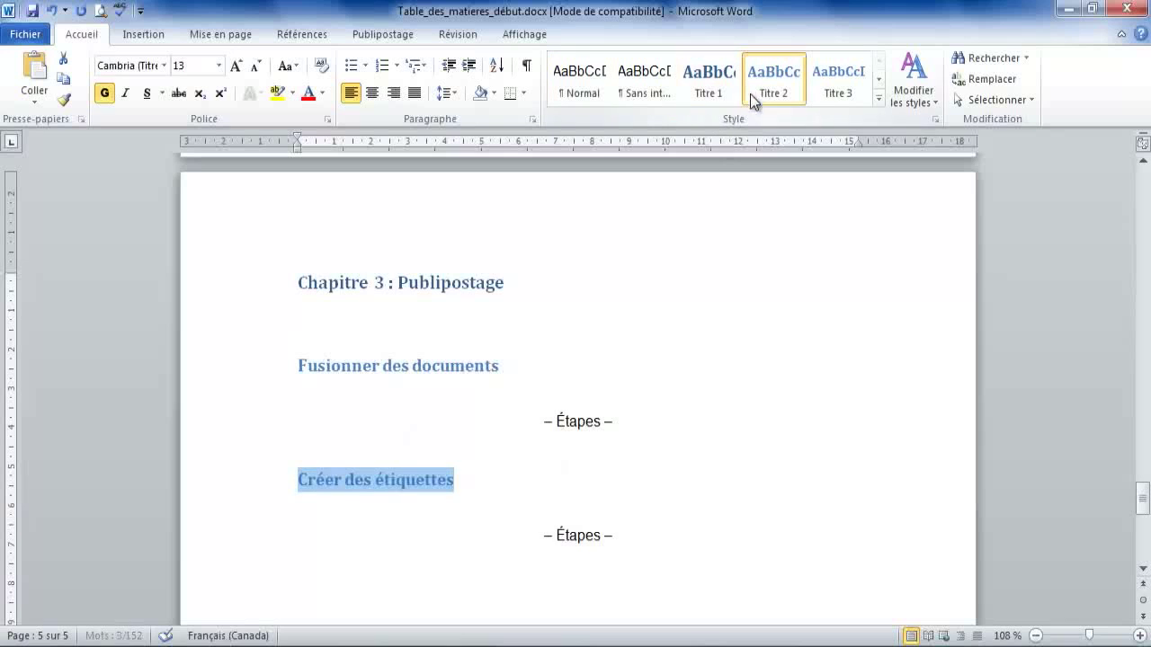
Update the entire table of contents, not only its page numbers.
{"action": "left_click_drag", "start_coordinate": [1142, 495], "coordinate": [1144, 185]}
{"action": "left_click", "coordinate": [565, 418]}
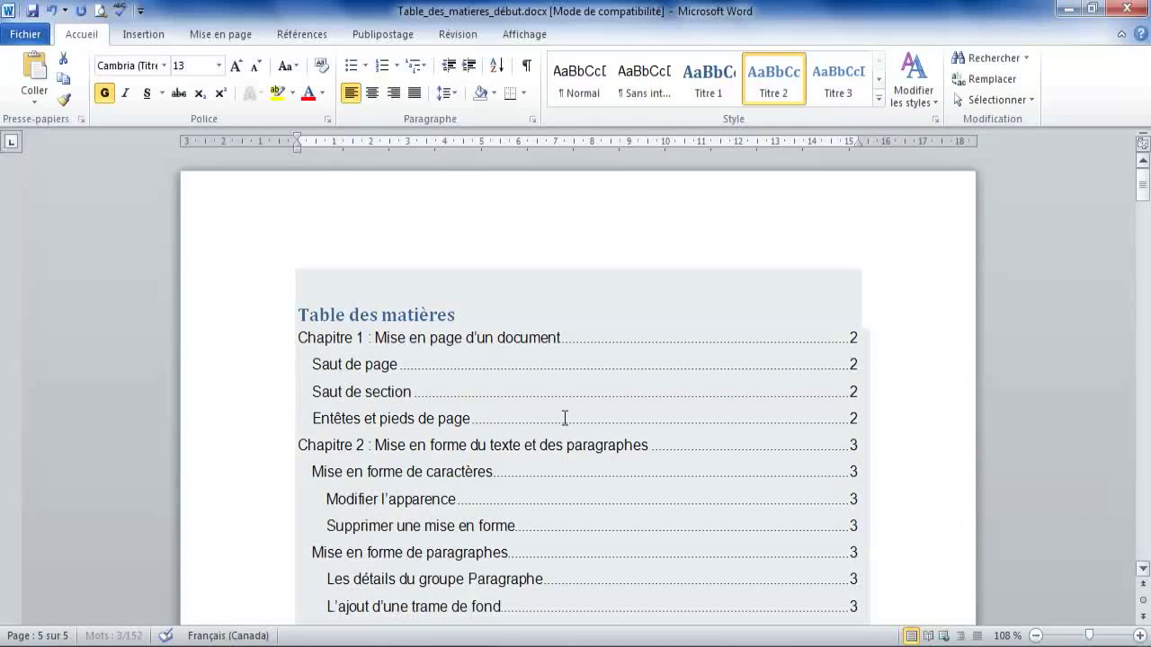
{"action": "left_click", "coordinate": [527, 383]}
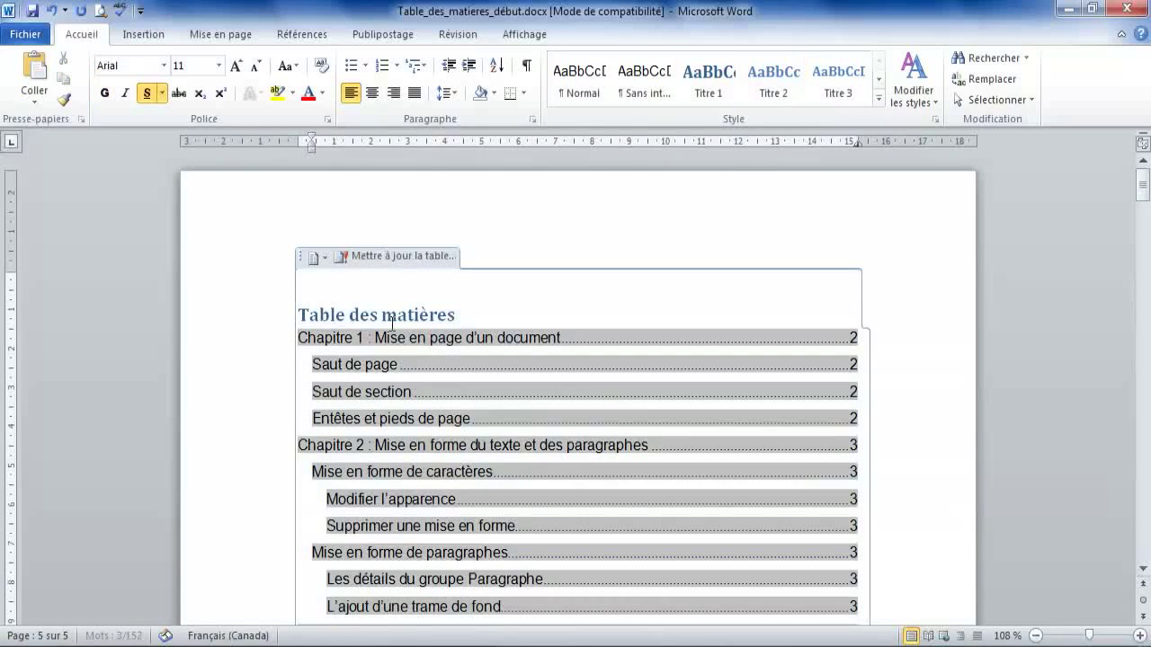
{"action": "left_click", "coordinate": [388, 259]}
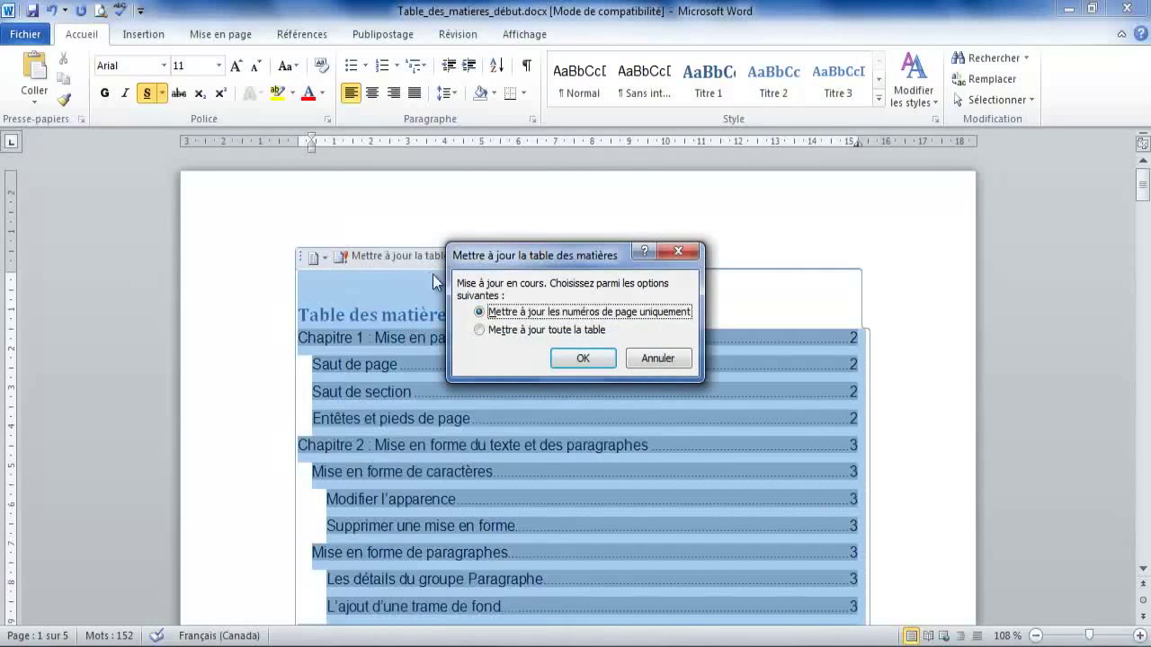
{"action": "left_click", "coordinate": [481, 330]}
{"action": "left_click", "coordinate": [582, 358]}
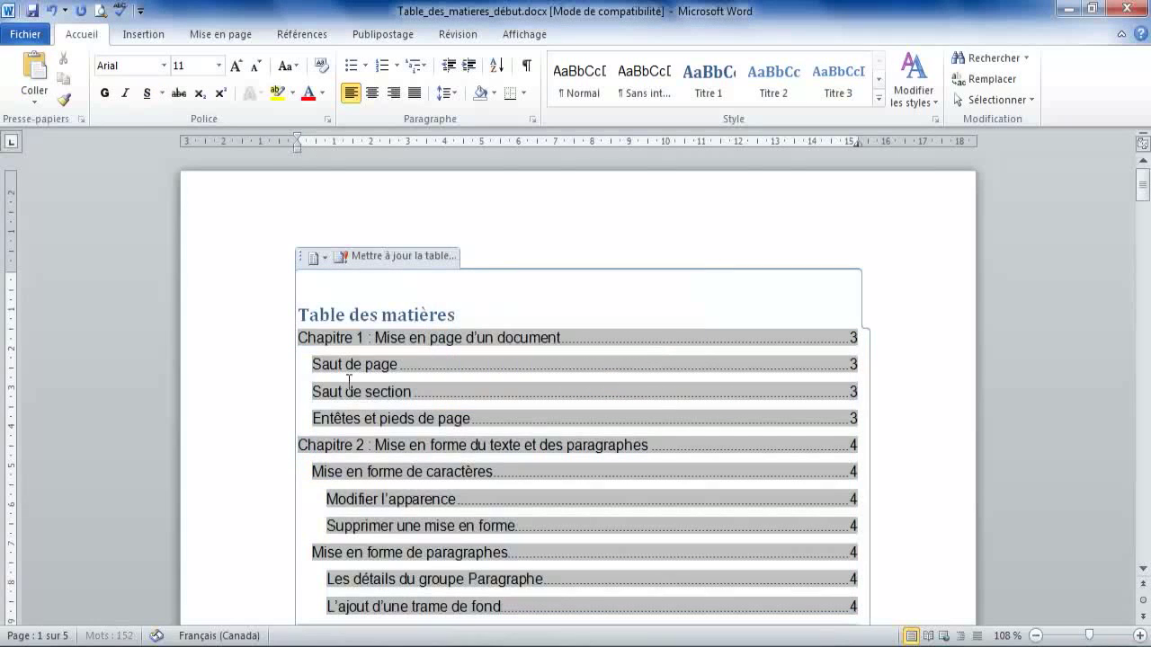
Insert a blank line before each of the Chapitre 1, Chapitre 2 and Chapitre 3 entries in the table of contents.
{"action": "left_click", "coordinate": [299, 475]}
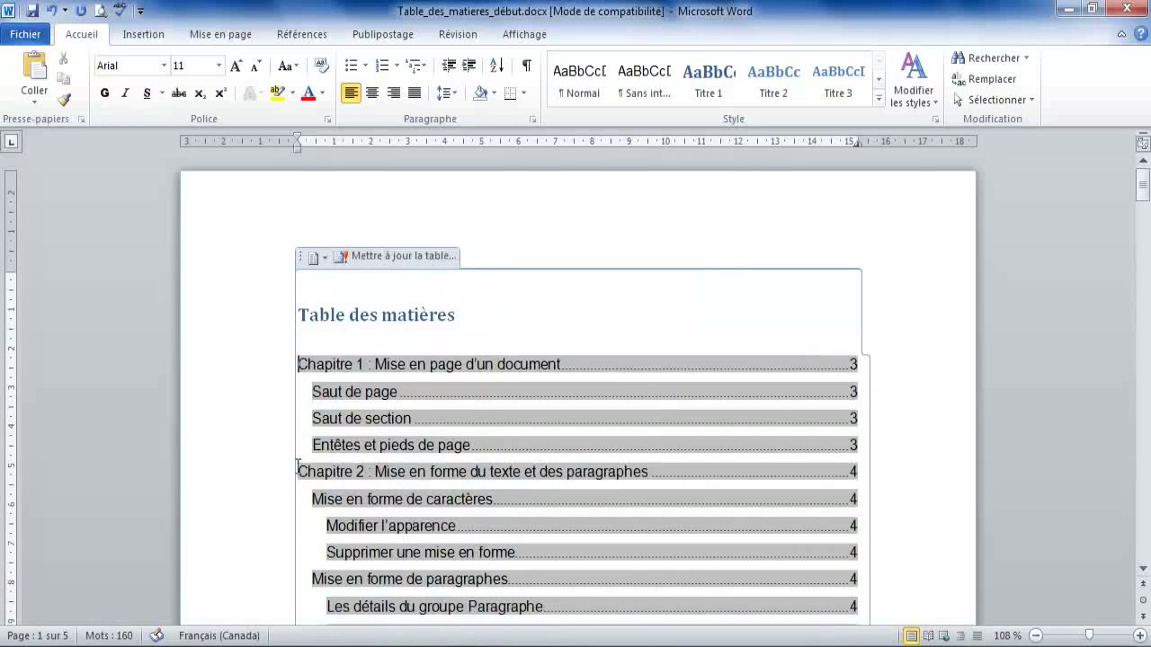
{"action": "key", "text": "Return"}
{"action": "left_click_drag", "start_coordinate": [1142, 186], "coordinate": [1142, 202]}
{"action": "left_click", "coordinate": [299, 491]}
{"action": "key", "text": "Return"}
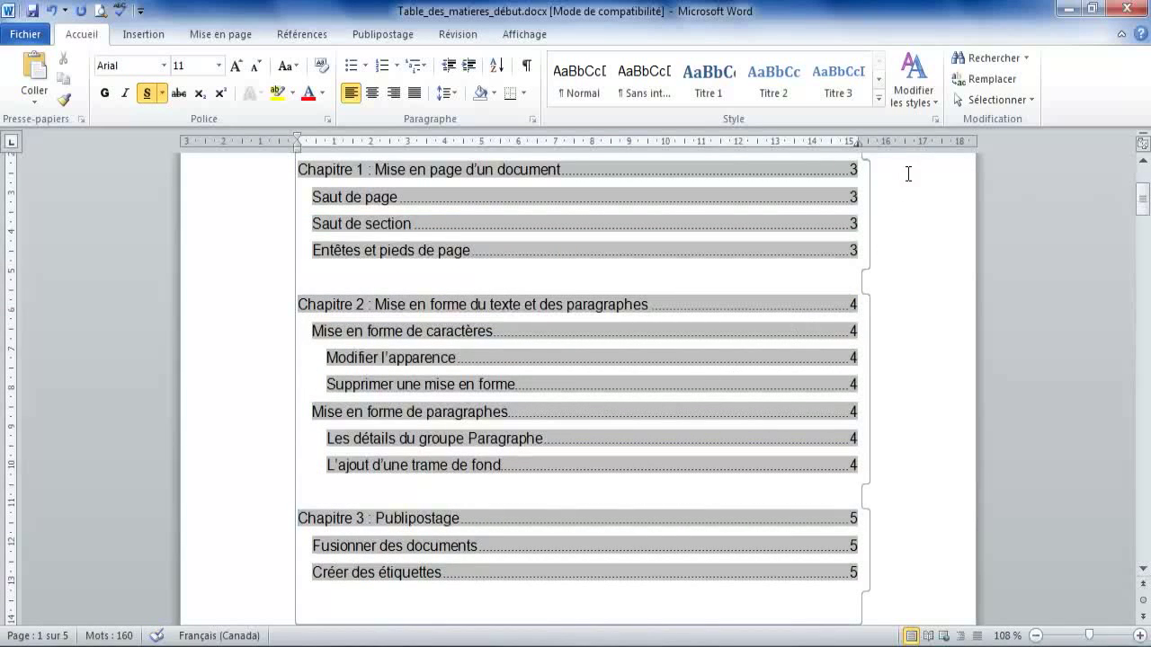
Examine the Titre 1 style's settings and available Format options for modification, keep them as they are, and return to the table of contents.
{"action": "left_click", "coordinate": [936, 120]}
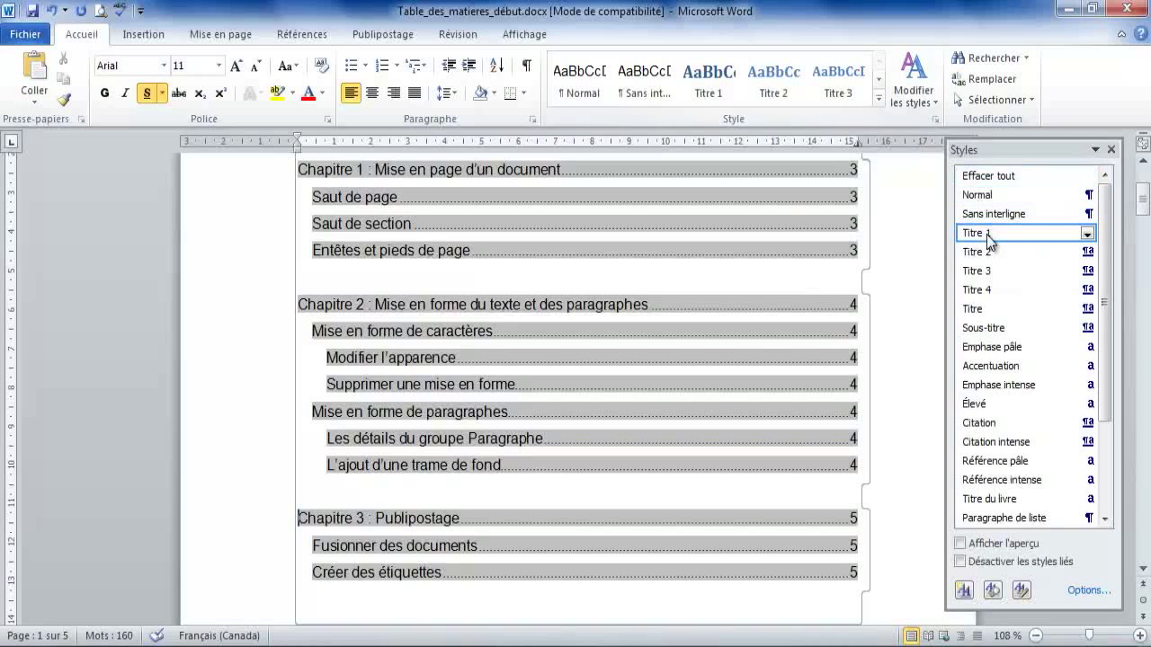
{"action": "mouse_move", "coordinate": [998, 242]}
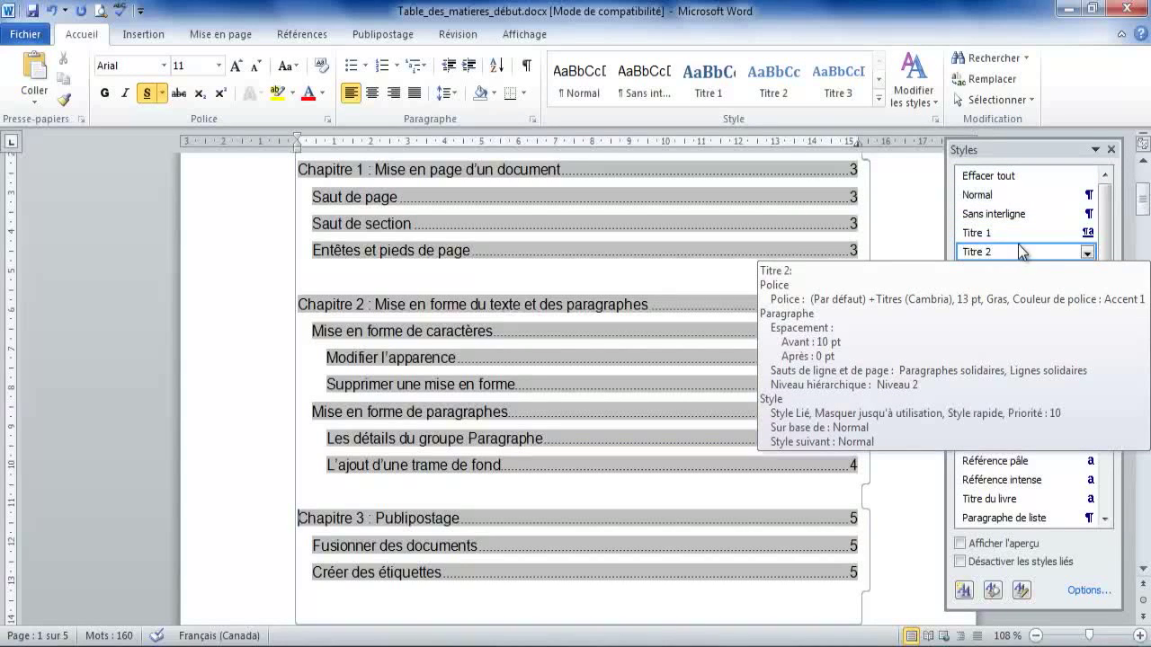
{"action": "left_click", "coordinate": [1087, 234]}
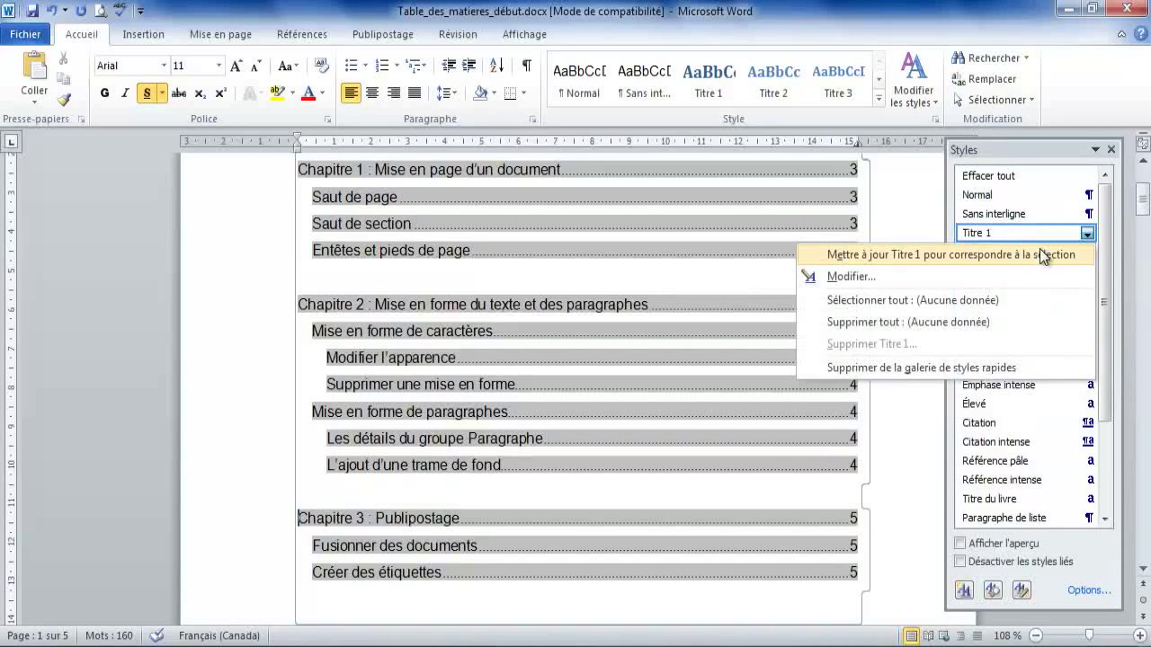
{"action": "left_click", "coordinate": [1003, 276]}
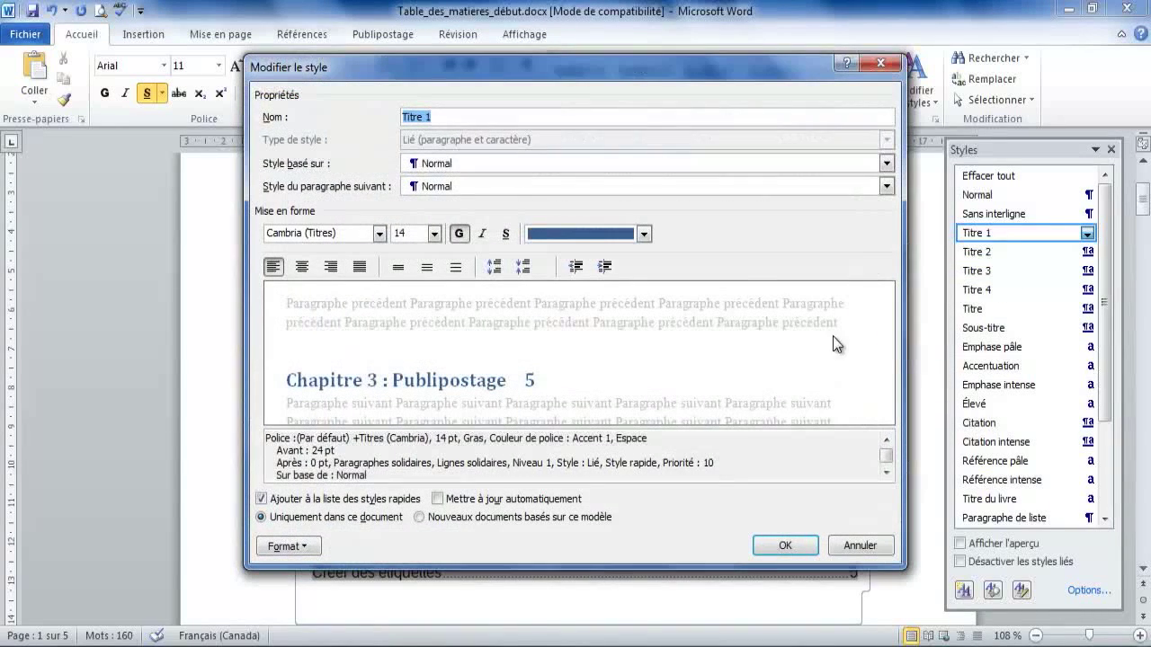
{"action": "left_click", "coordinate": [309, 546]}
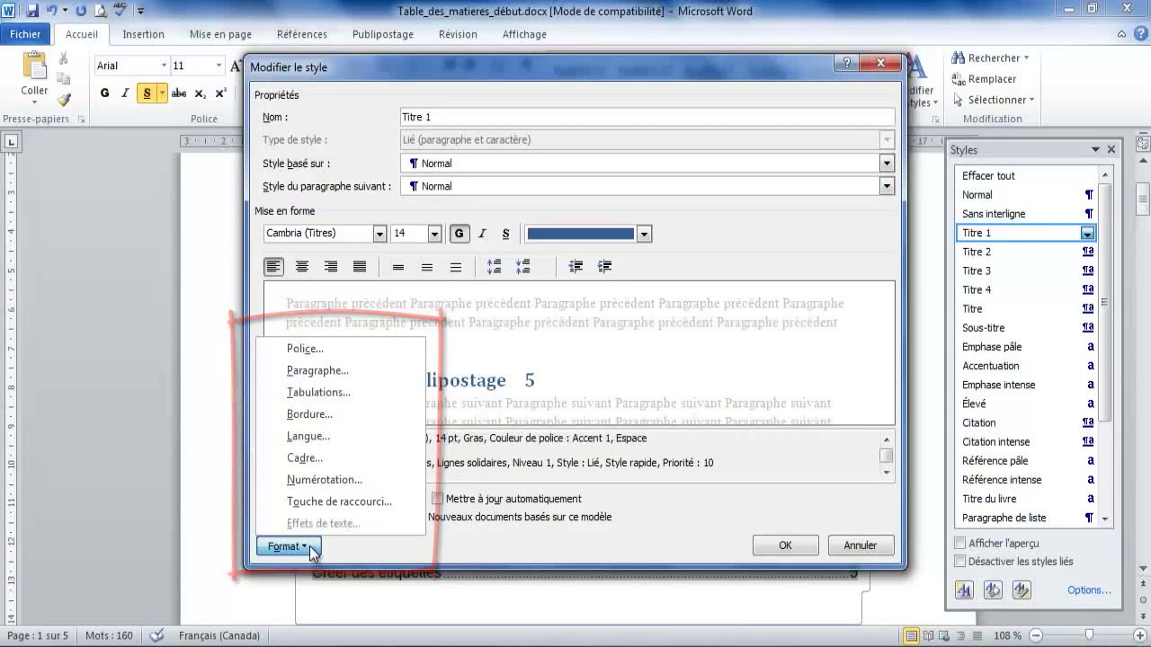
{"action": "left_click", "coordinate": [546, 552]}
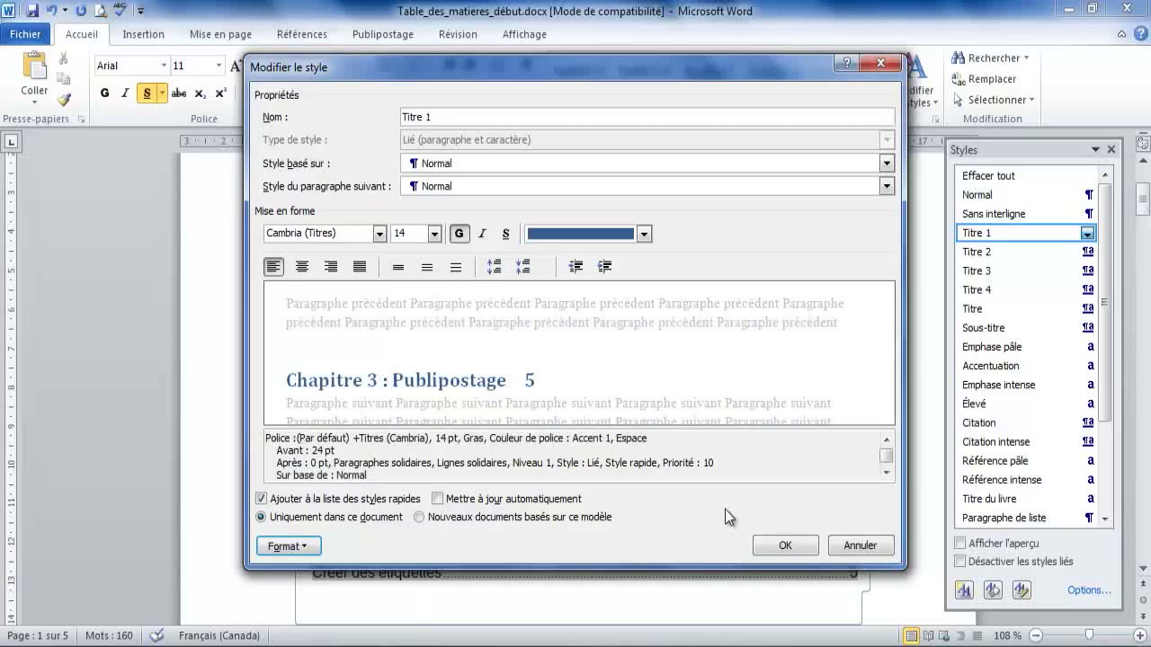
{"action": "left_click", "coordinate": [785, 546]}
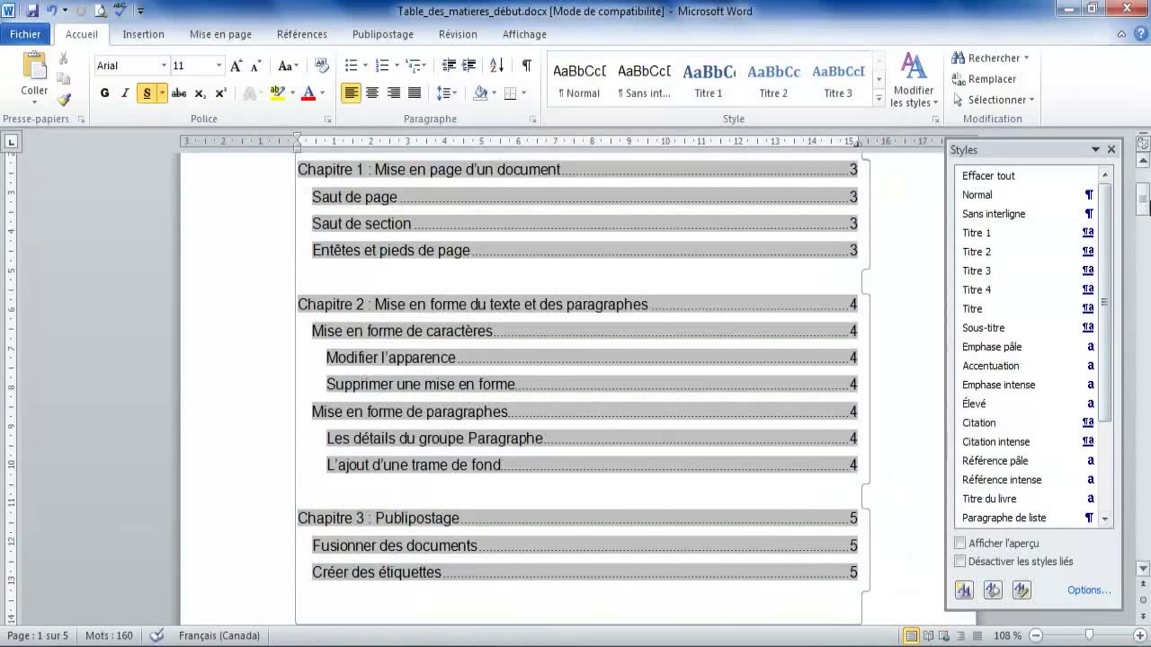
{"action": "left_click_drag", "start_coordinate": [1144, 203], "coordinate": [1142, 180]}
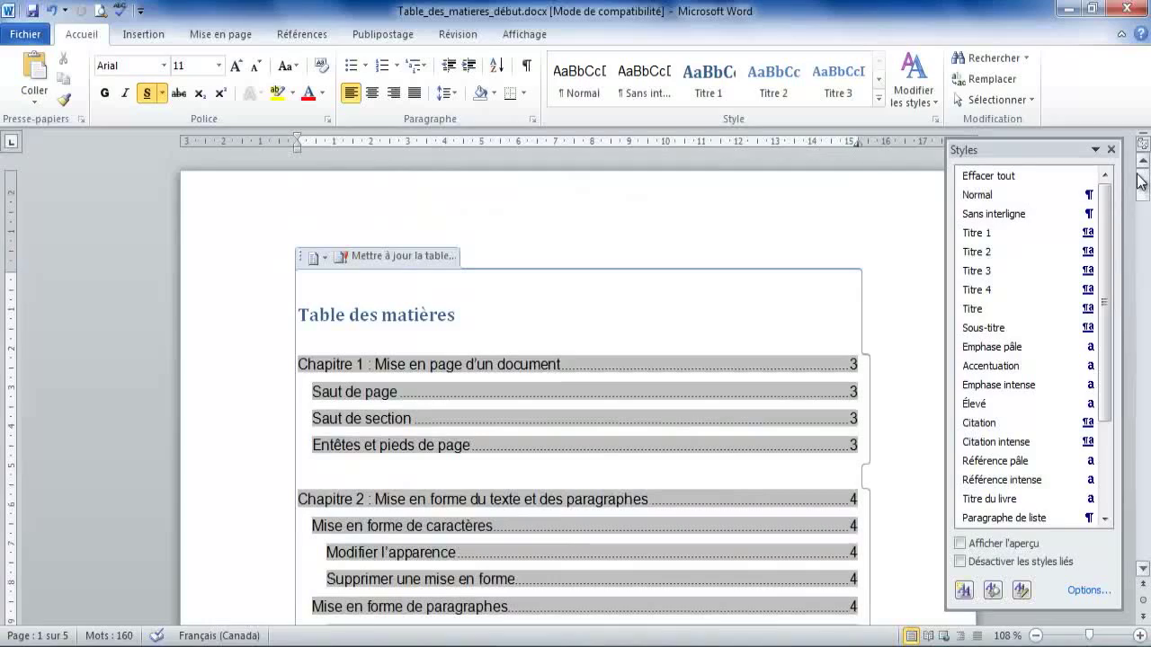